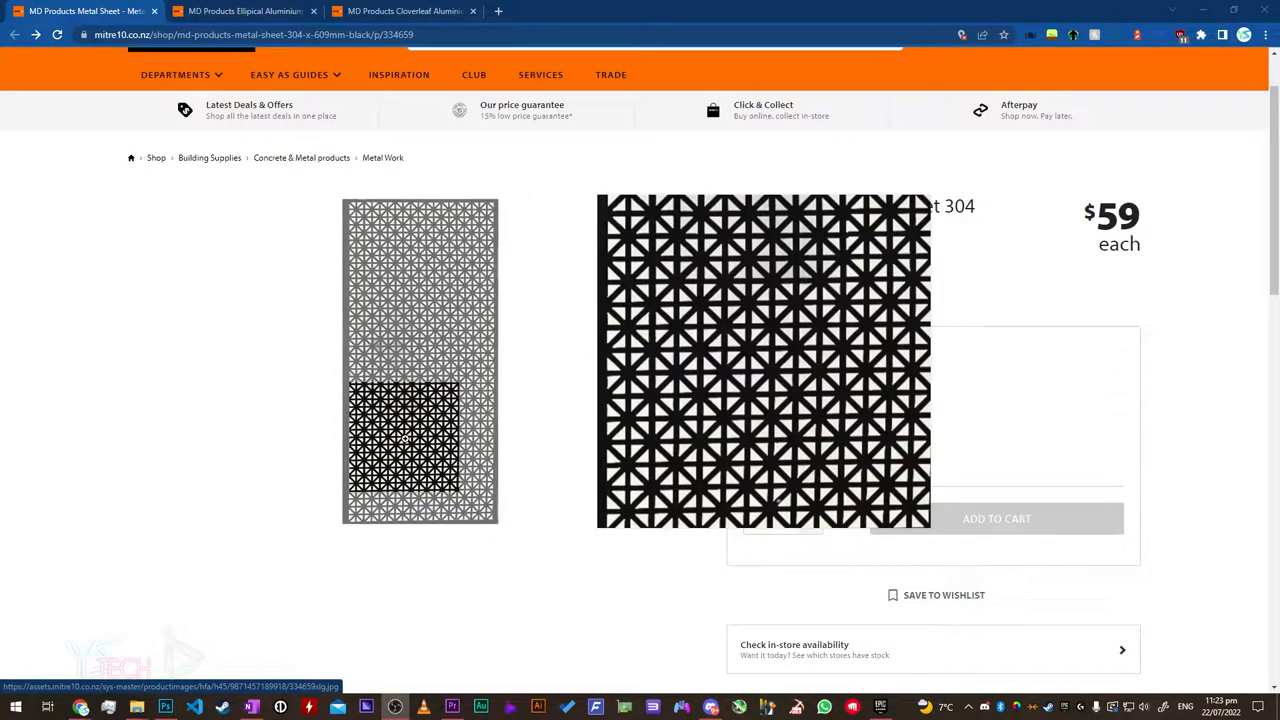
Switch between the Elliptical and Cloverleaf Aluminium Sheet 304 x 609mm pages, both $59, ending on Cloverleaf
key(ctrl+Tab)
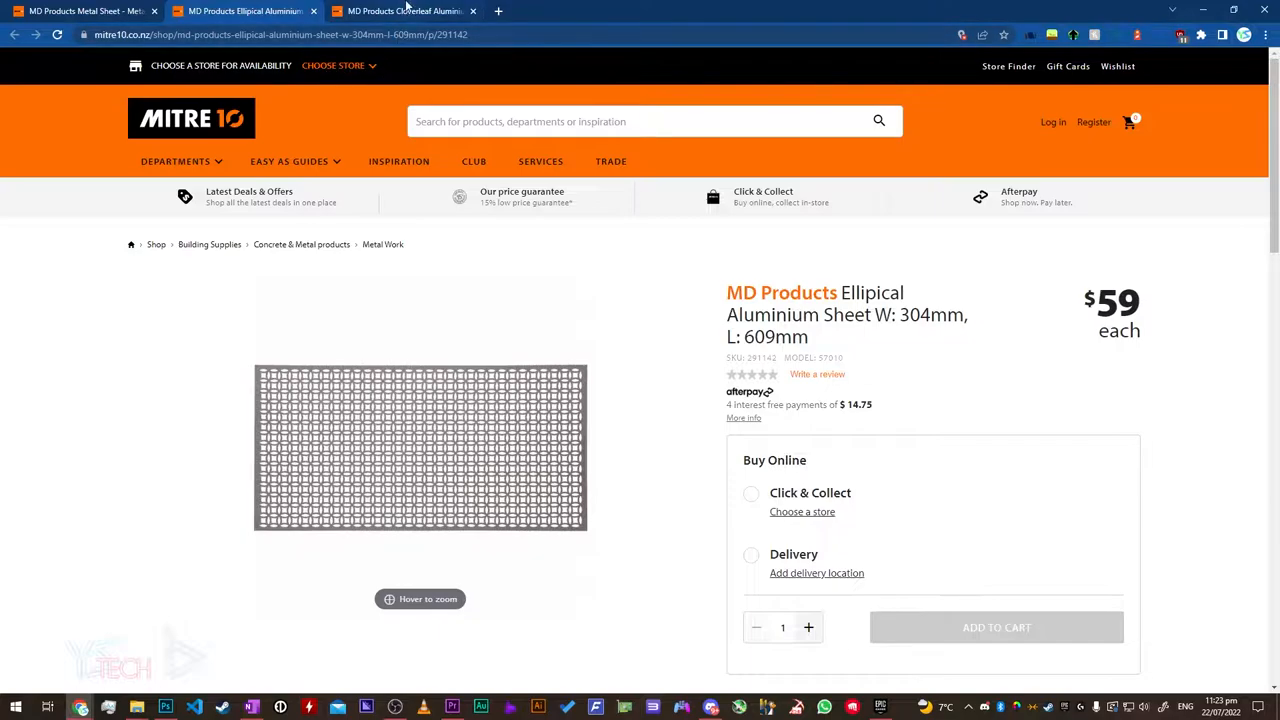
click(407, 10)
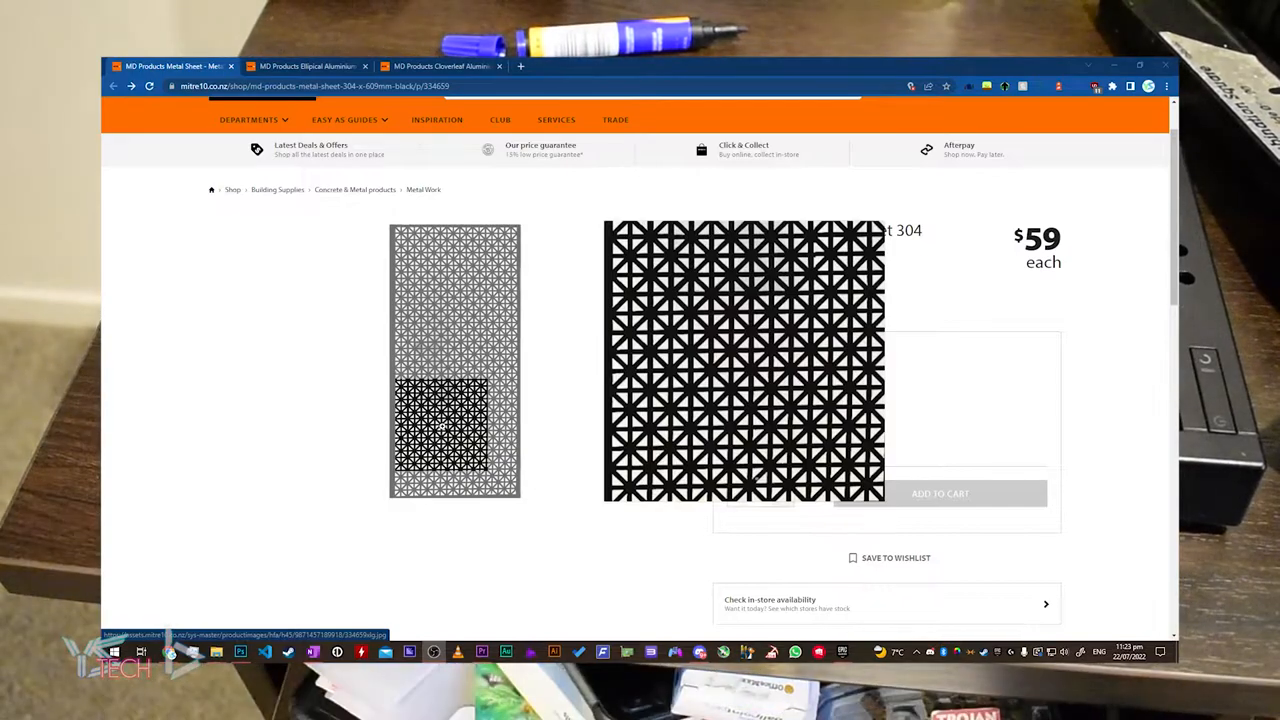
click(328, 65)
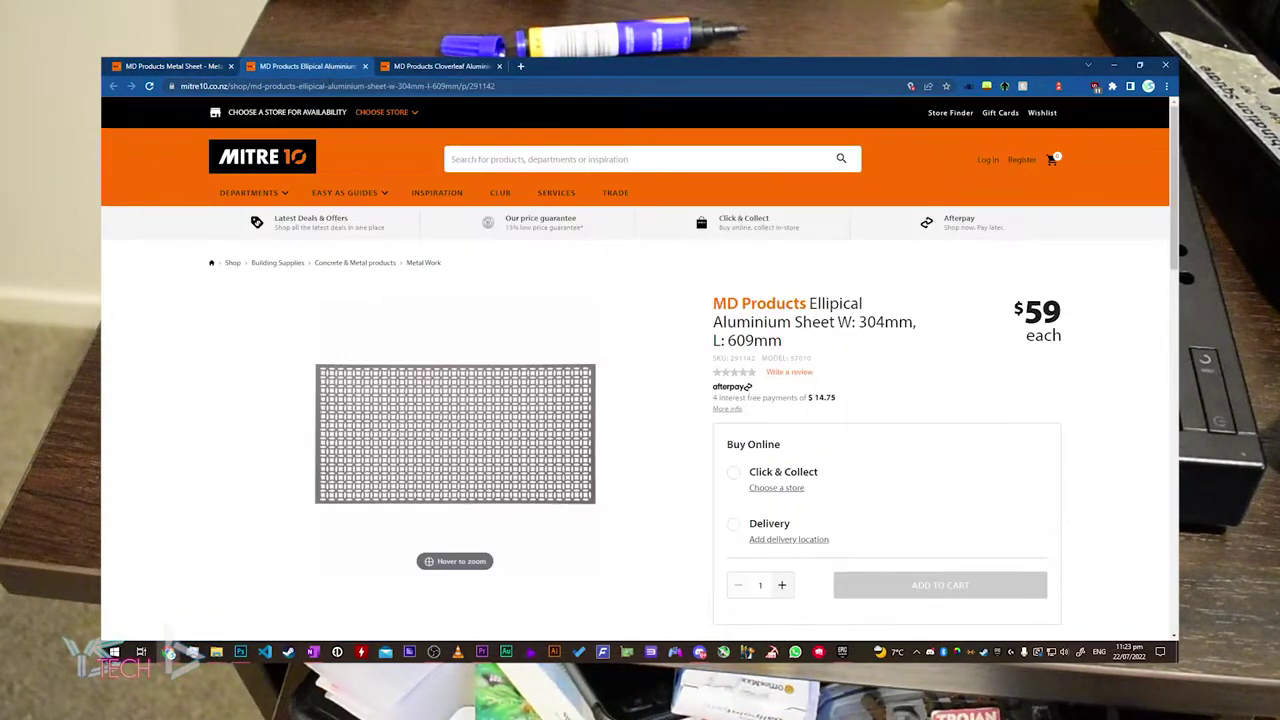
click(440, 66)
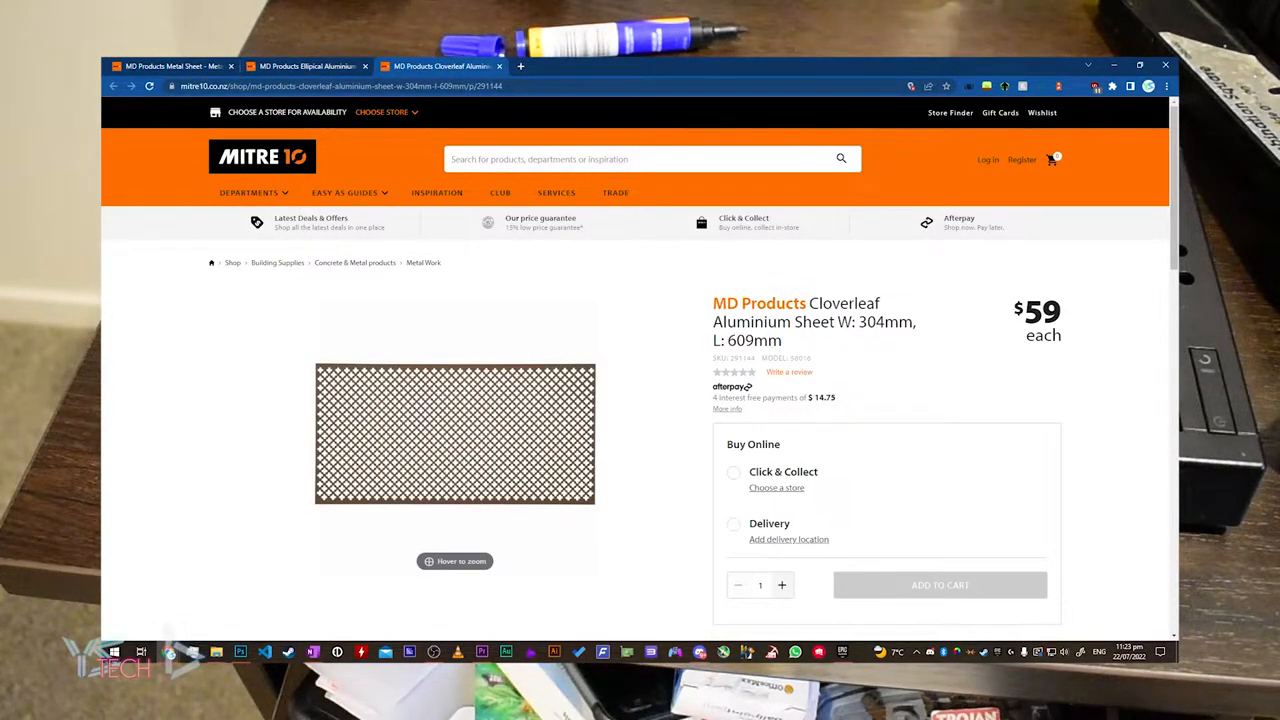